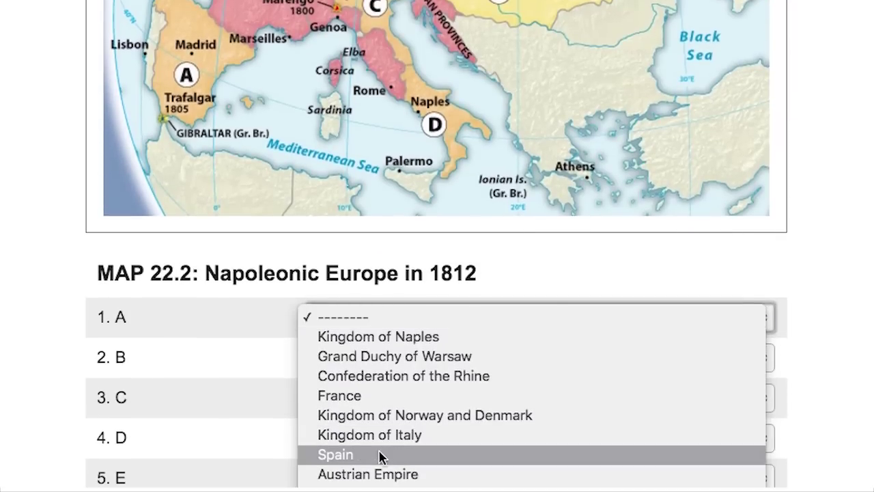
- In the MAP 22.2 Napoleonic Europe quiz, label point A as Spain and point B as France
{"action": "left_click", "coordinate": [380, 453]}
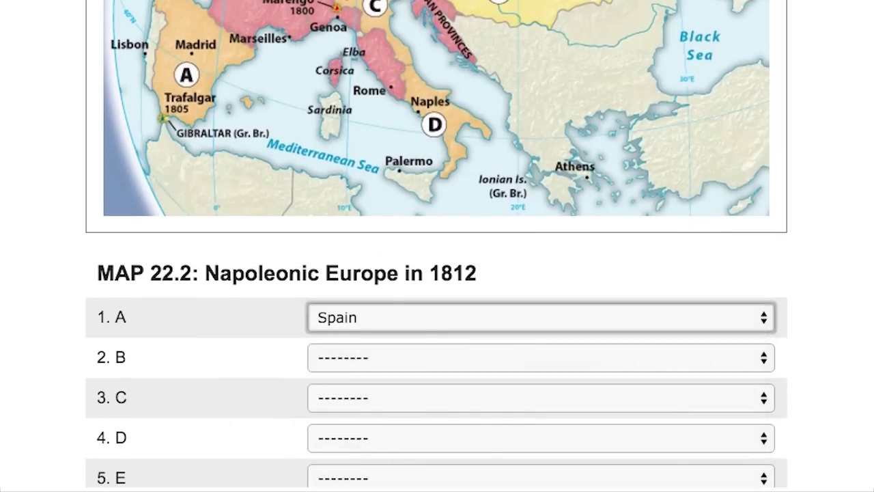
{"action": "left_click", "coordinate": [420, 357]}
{"action": "left_click", "coordinate": [420, 435]}
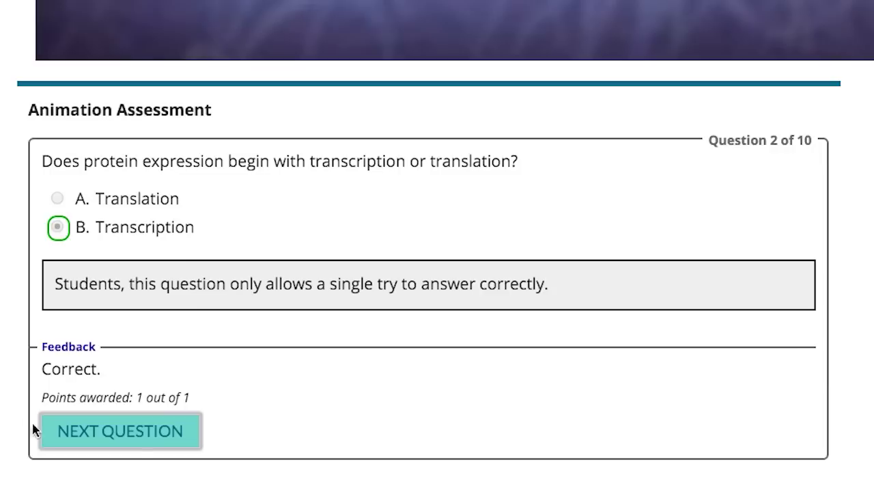
- Move to question 2 and submit Transcription as the answer
{"action": "left_click", "coordinate": [39, 431]}
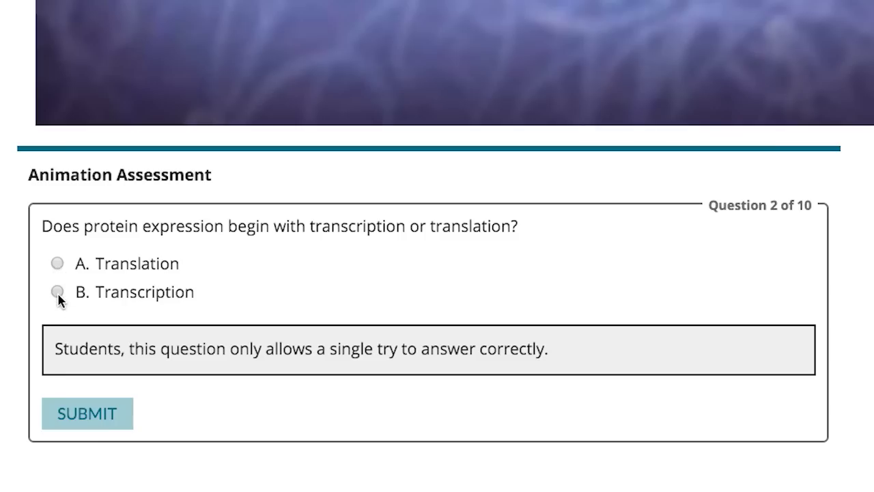
{"action": "left_click", "coordinate": [82, 414]}
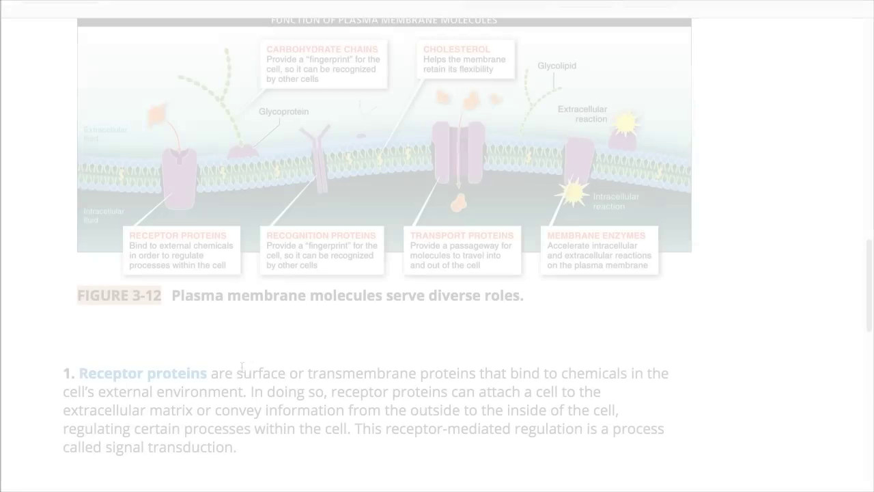
- Highlight the passage ending in 'chemicals', attach a note, then scroll through the timeline pages
{"action": "left_click_drag", "start_coordinate": [237, 373], "coordinate": [629, 376]}
{"action": "left_click", "coordinate": [661, 398]}
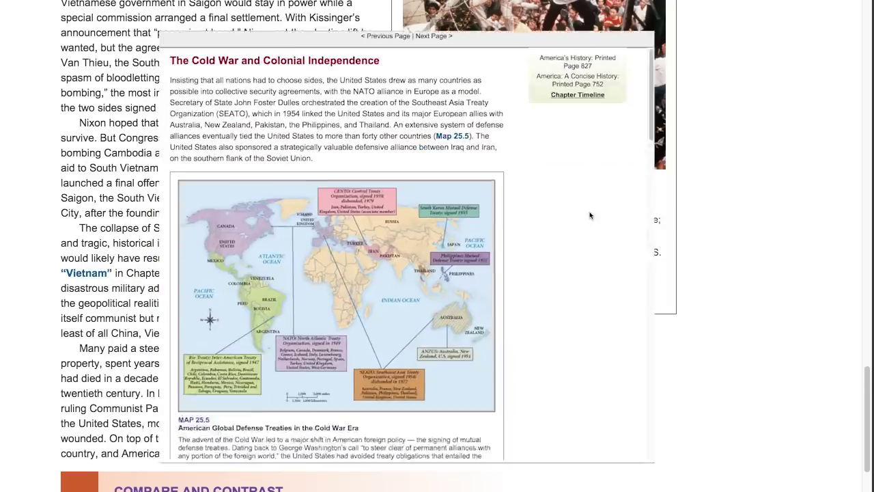
{"action": "scroll", "coordinate": [633, 212], "scroll_direction": "down", "scroll_amount": 5}
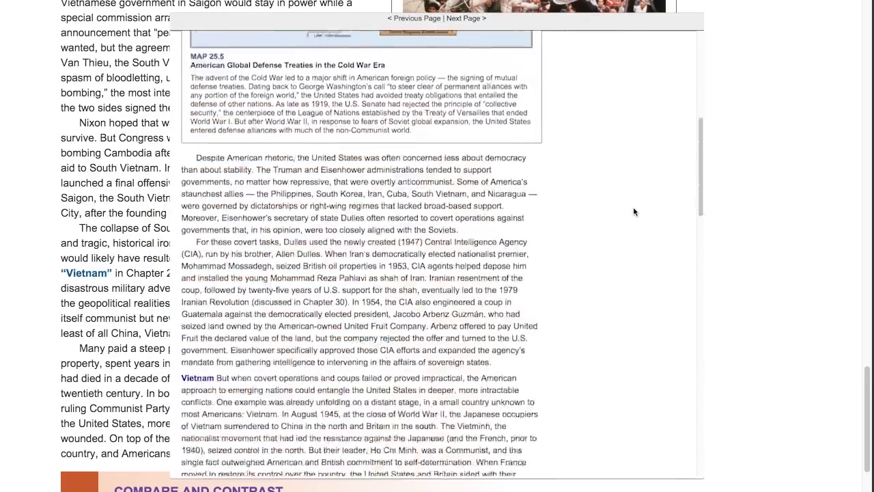
{"action": "scroll", "coordinate": [634, 211], "scroll_direction": "down", "scroll_amount": 10}
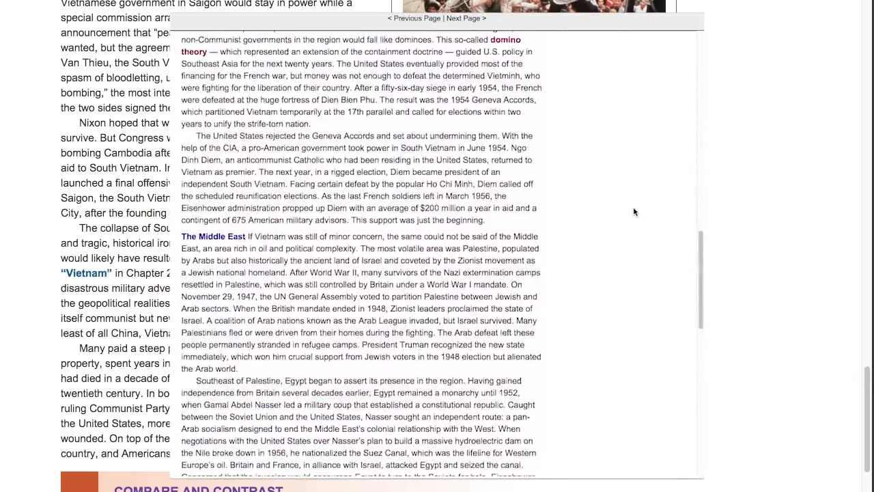
{"action": "scroll", "coordinate": [634, 212], "scroll_direction": "down", "scroll_amount": 2}
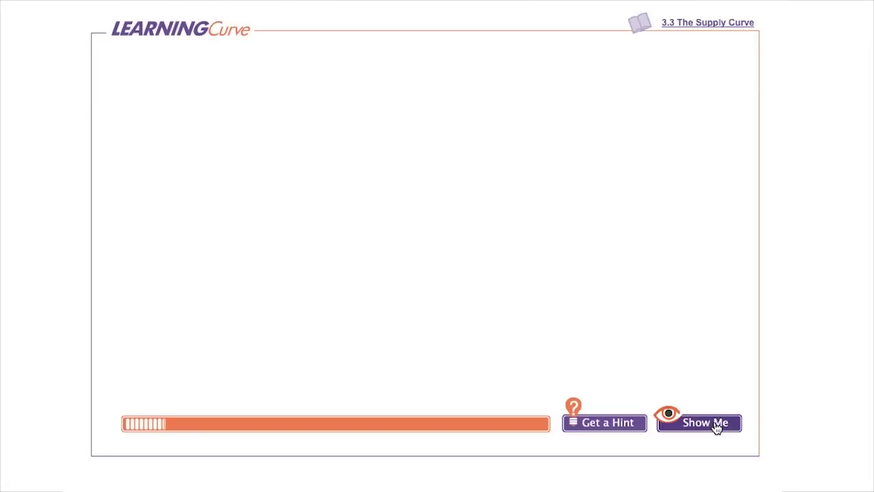
- Reveal the correct answers to the supply, equilibrium quantity and price ceiling questions
{"action": "left_click", "coordinate": [714, 424]}
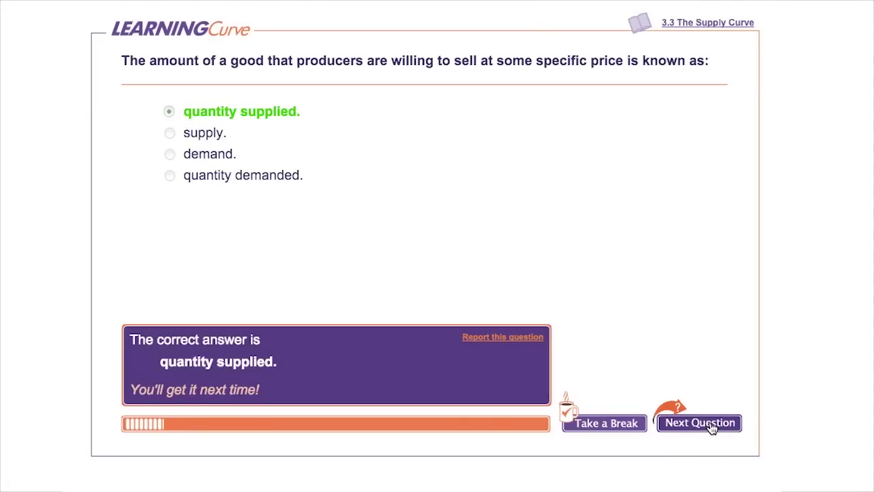
{"action": "left_click", "coordinate": [712, 424]}
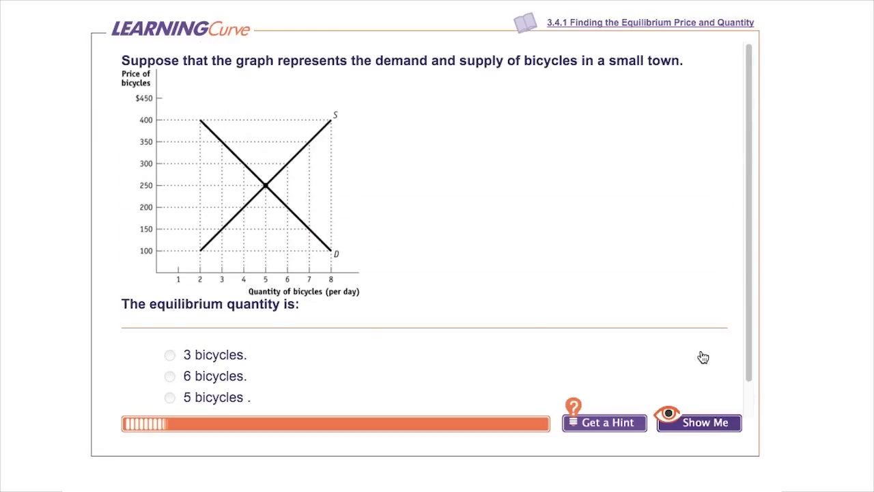
{"action": "scroll", "coordinate": [703, 356], "scroll_direction": "down", "scroll_amount": 1}
{"action": "left_click", "coordinate": [704, 427]}
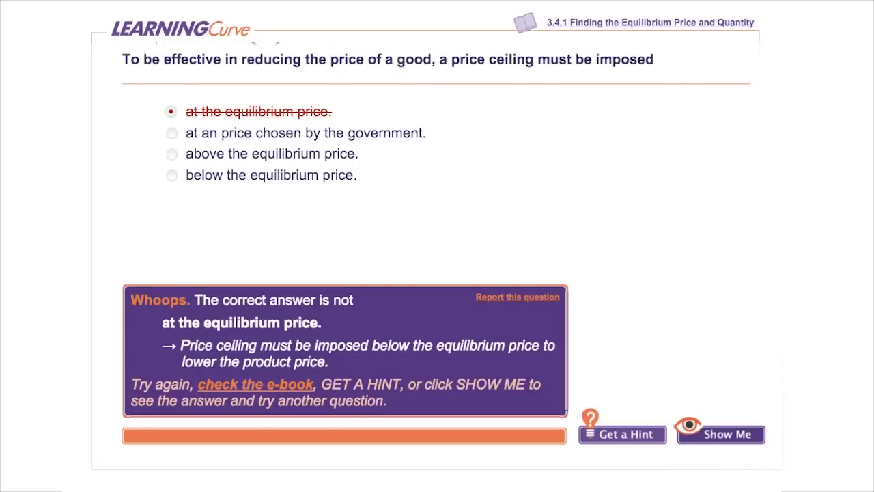
{"action": "left_click", "coordinate": [729, 440]}
- Open the 3.4.1 Finding the Equilibrium Price and Quantity reading and advance to its next page
{"action": "left_click", "coordinate": [613, 26]}
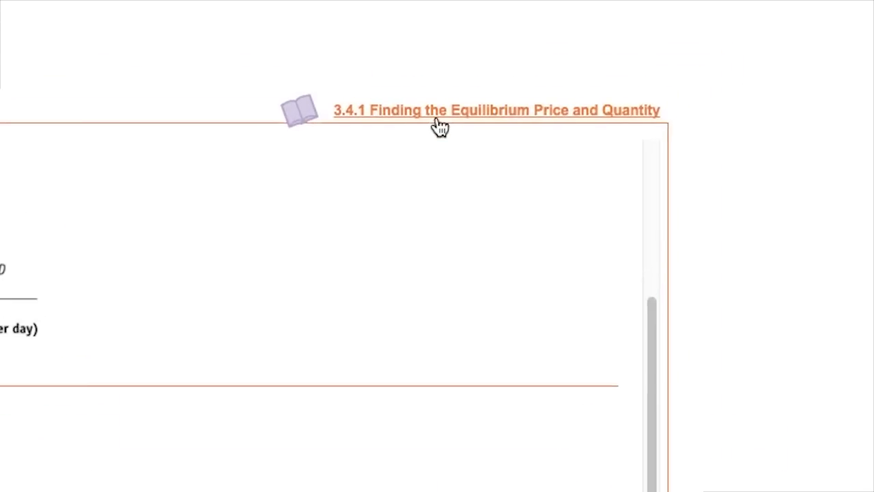
{"action": "left_click", "coordinate": [439, 127]}
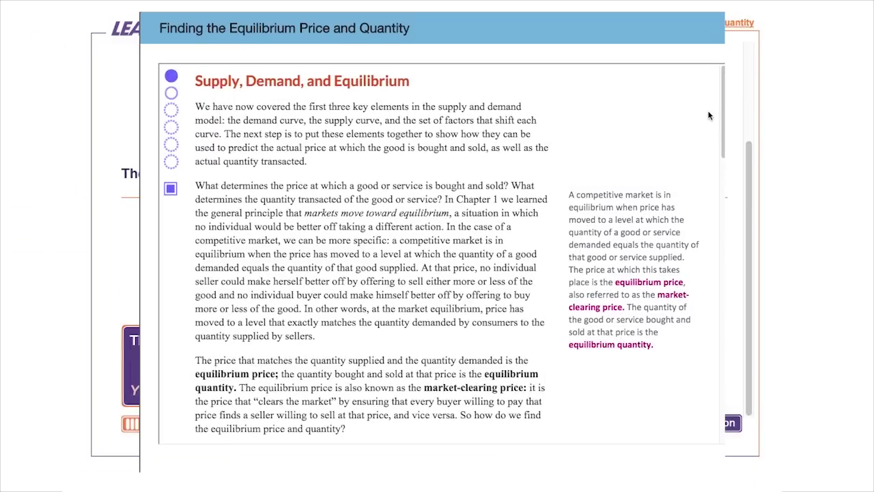
{"action": "scroll", "coordinate": [709, 116], "scroll_direction": "down", "scroll_amount": 8}
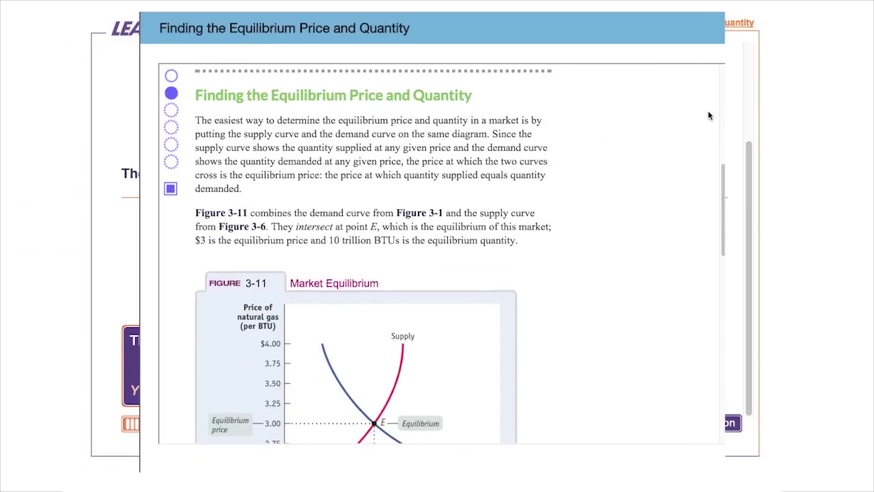
{"action": "scroll", "coordinate": [709, 116], "scroll_direction": "down", "scroll_amount": 1}
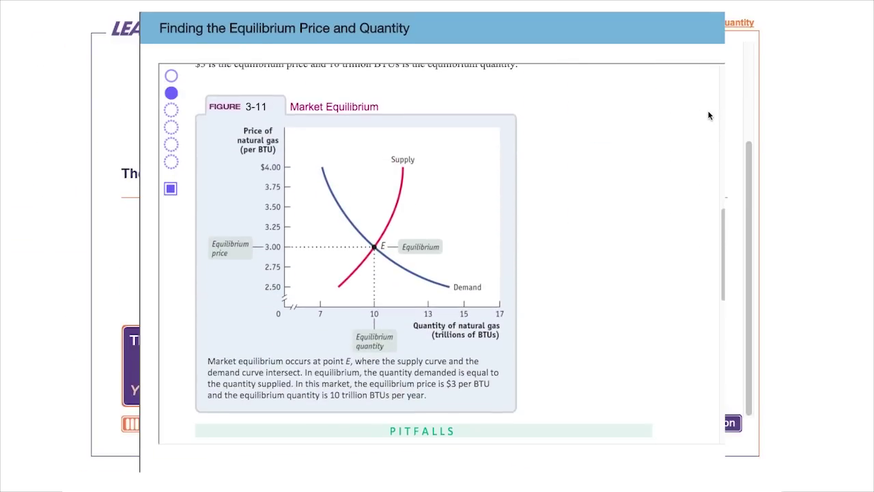
{"action": "scroll", "coordinate": [709, 116], "scroll_direction": "down", "scroll_amount": 10}
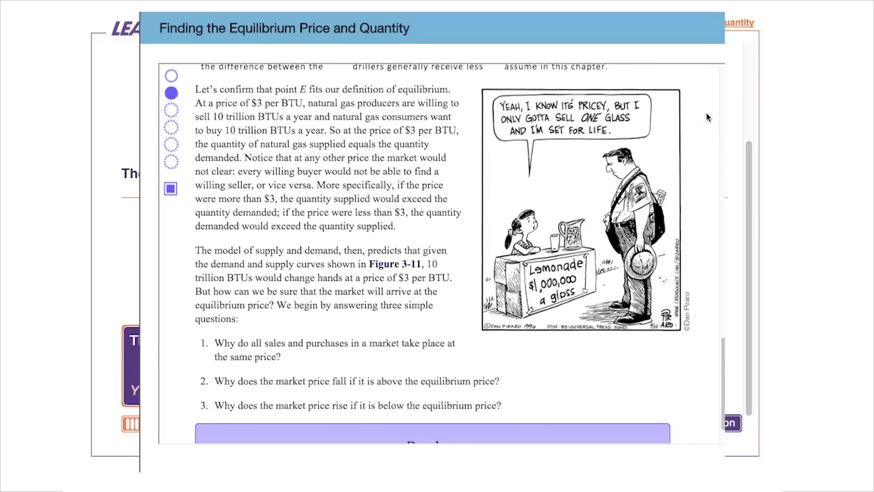
{"action": "scroll", "coordinate": [706, 117], "scroll_direction": "down", "scroll_amount": 2}
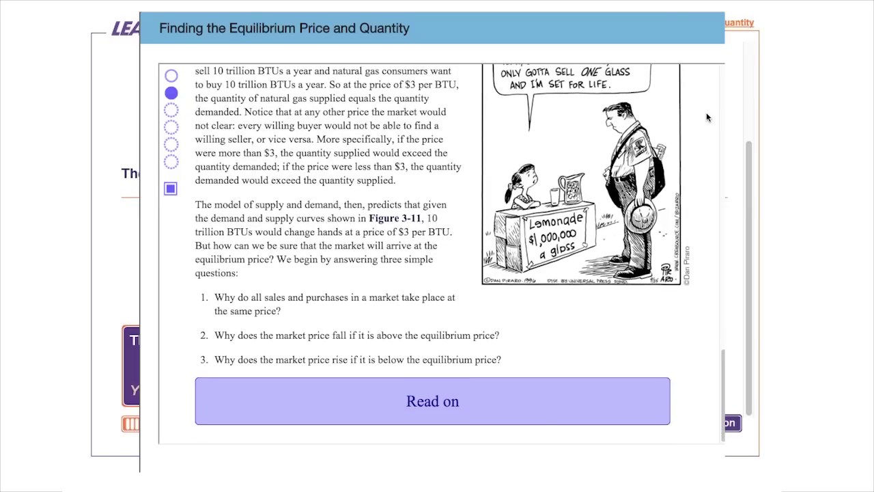
{"action": "left_click", "coordinate": [452, 404]}
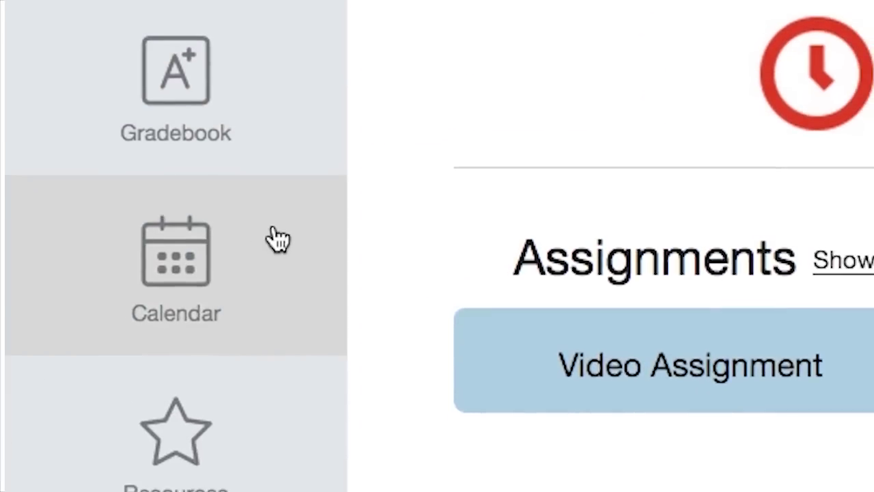
- View the December course calendar, then show the Help menu options
{"action": "left_click", "coordinate": [362, 302]}
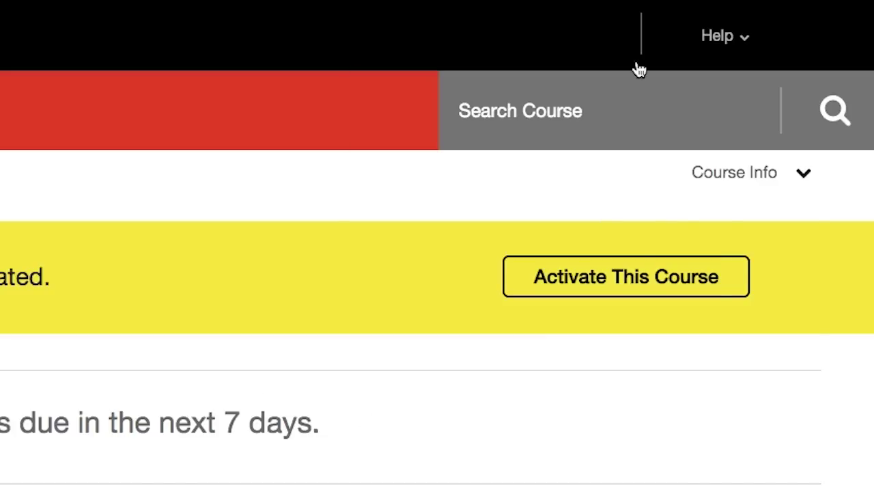
{"action": "left_click", "coordinate": [701, 27]}
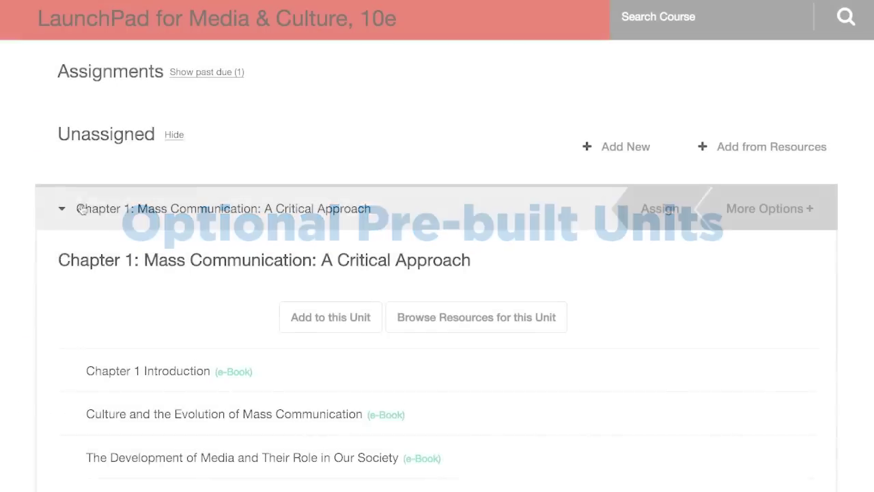
- Assign the Chapter 1 unit with a due date of October 1, 2015
{"action": "scroll", "coordinate": [27, 207], "scroll_direction": "down", "scroll_amount": 3}
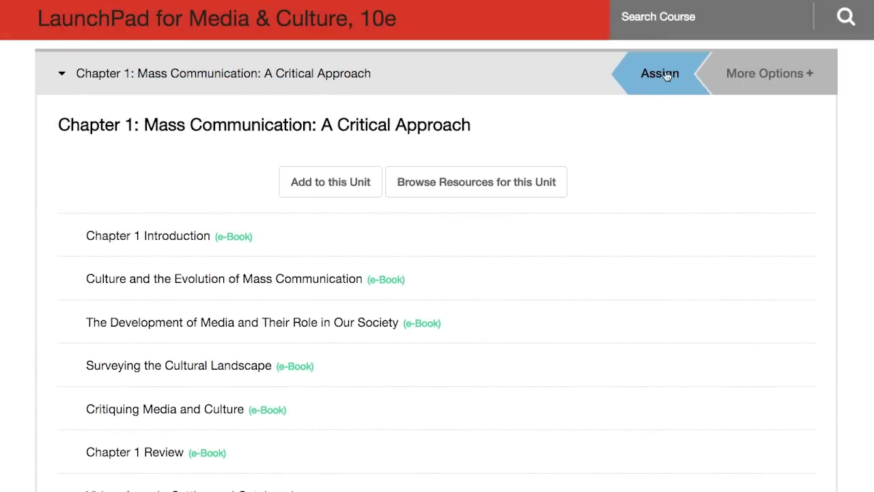
{"action": "left_click", "coordinate": [660, 73]}
{"action": "left_click", "coordinate": [284, 230]}
{"action": "left_click", "coordinate": [162, 444]}
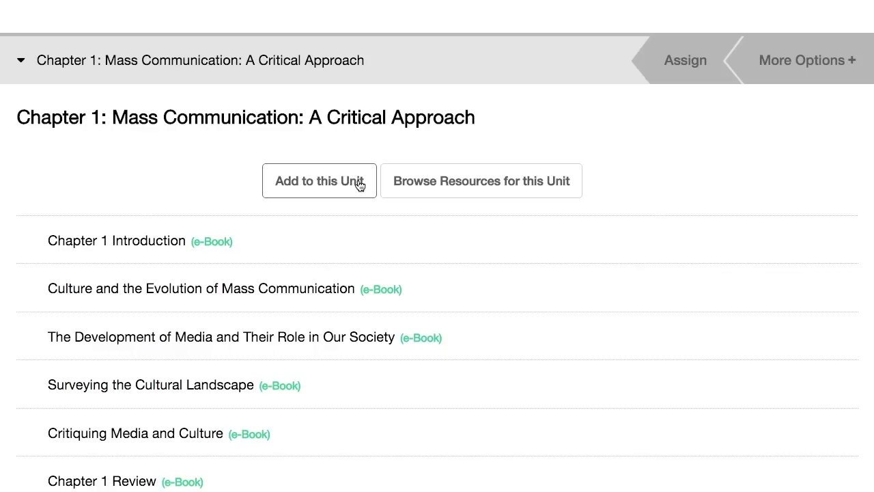
- Add content to Chapter 1 from resources by type, and show actions for the Culture reading
{"action": "left_click", "coordinate": [372, 178]}
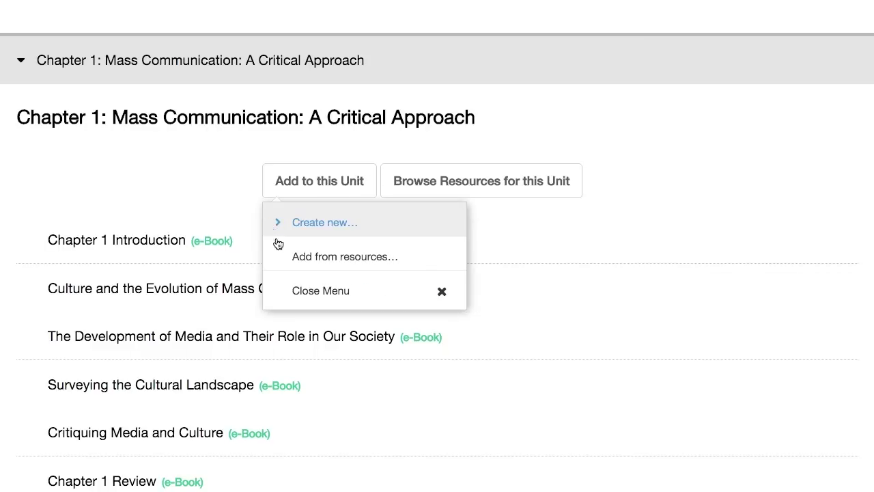
{"action": "left_click", "coordinate": [455, 272]}
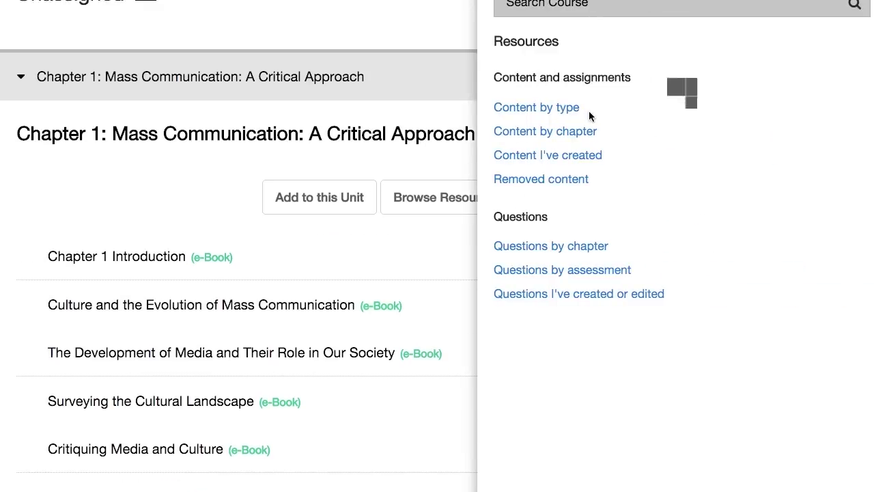
{"action": "left_click", "coordinate": [533, 109]}
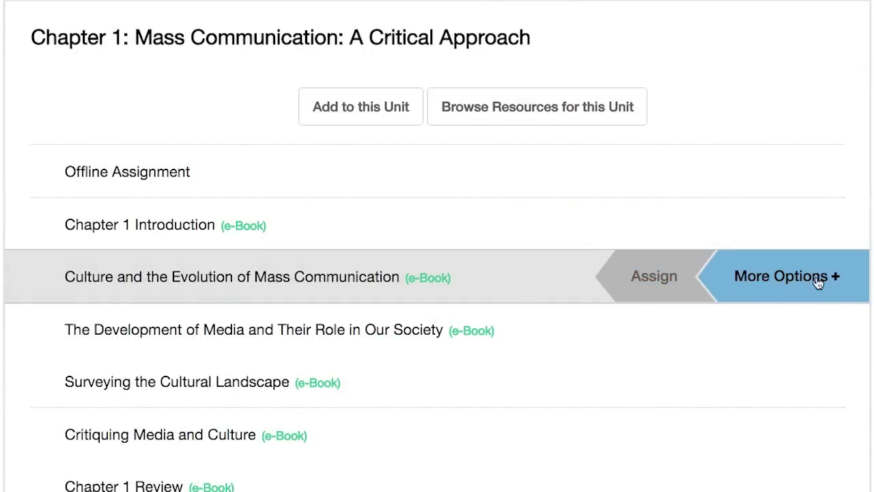
{"action": "left_click", "coordinate": [819, 281]}
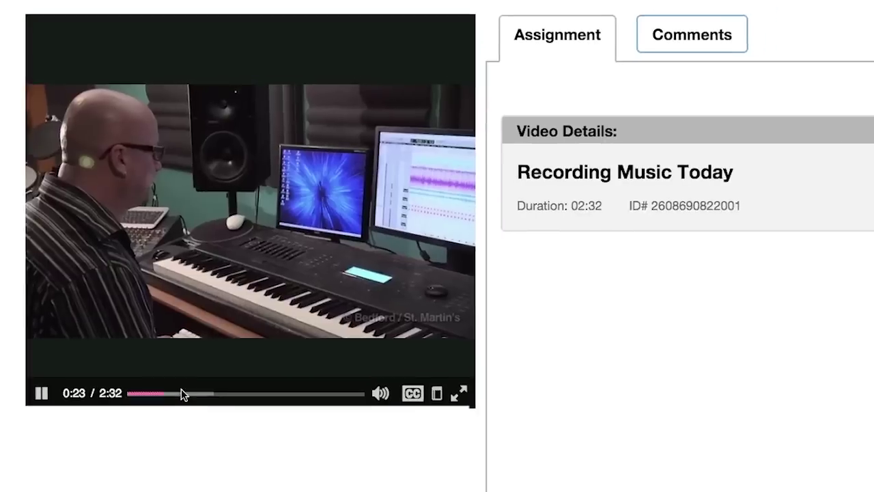
- At 0:35 in the video, comment 'These are the same techniques that we read about for homework!'
{"action": "left_click", "coordinate": [181, 392]}
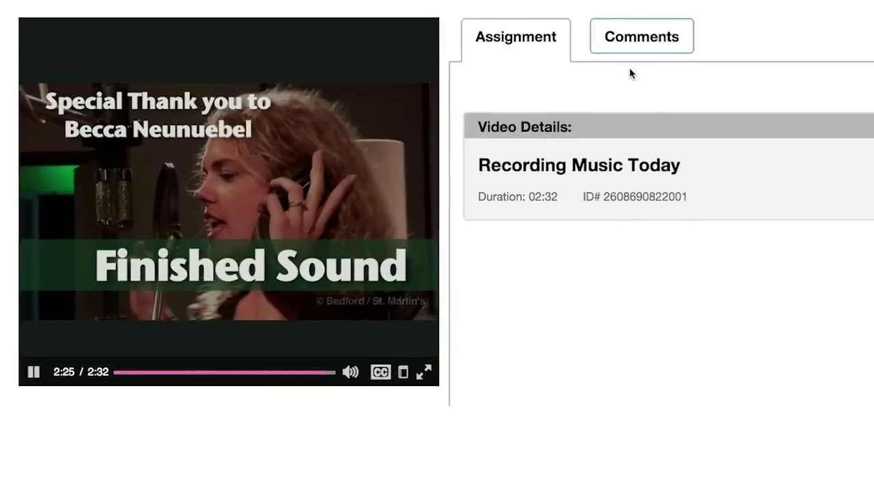
{"action": "left_click", "coordinate": [644, 48]}
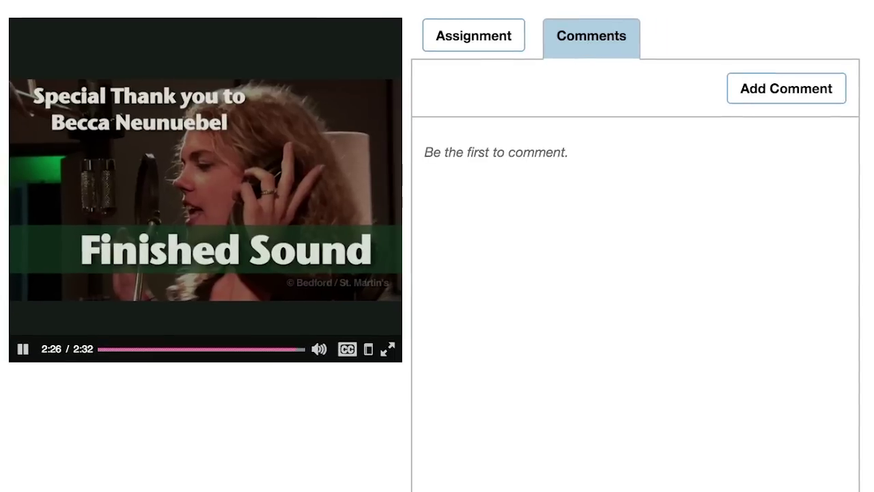
{"action": "left_click", "coordinate": [779, 87]}
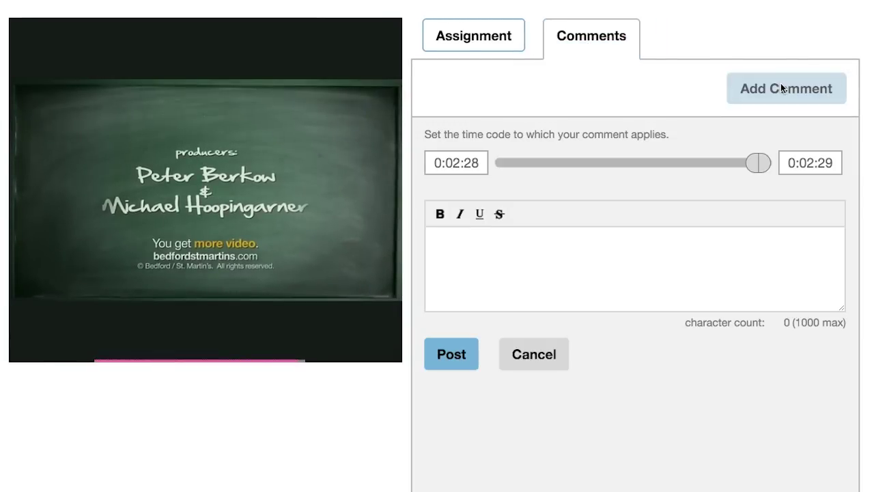
{"action": "type", "text": "These are the same techniques that we read about for homework!"}
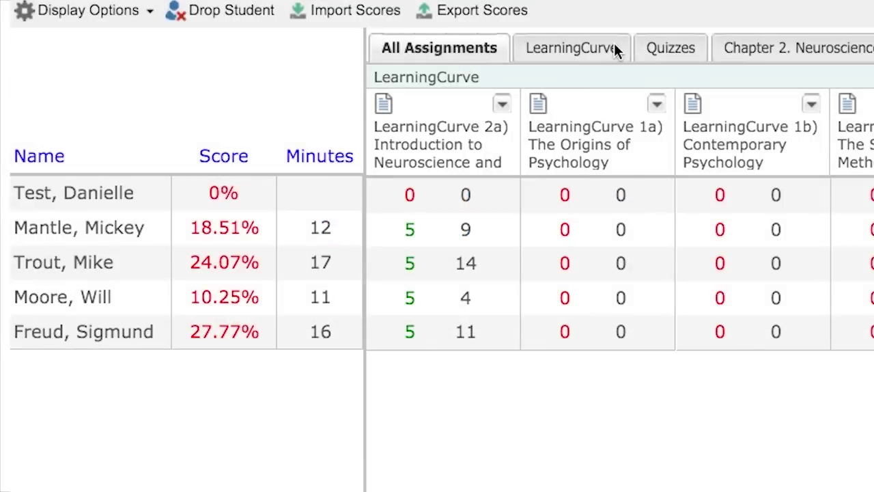
- Scroll the Gradebook grid right across the Quizzes and Chapter 2 score columns
{"action": "scroll", "coordinate": [605, 241], "scroll_direction": "right", "scroll_amount": 10}
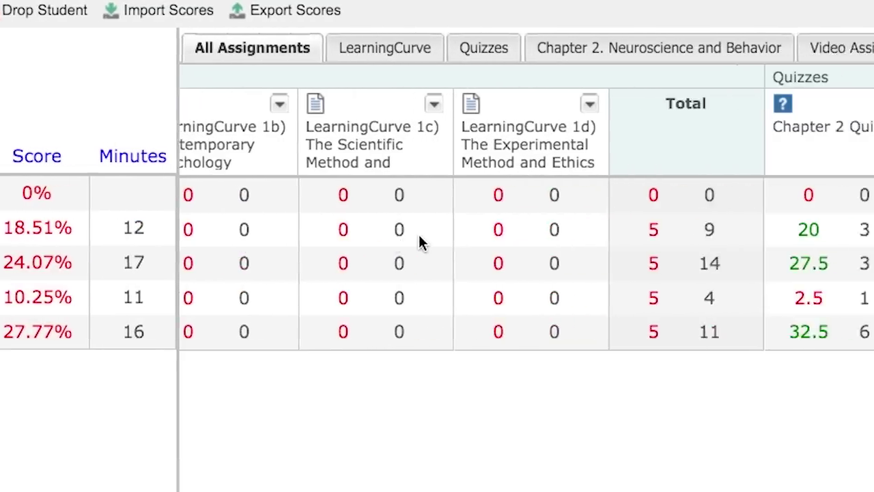
{"action": "scroll", "coordinate": [656, 469], "scroll_direction": "right", "scroll_amount": 5}
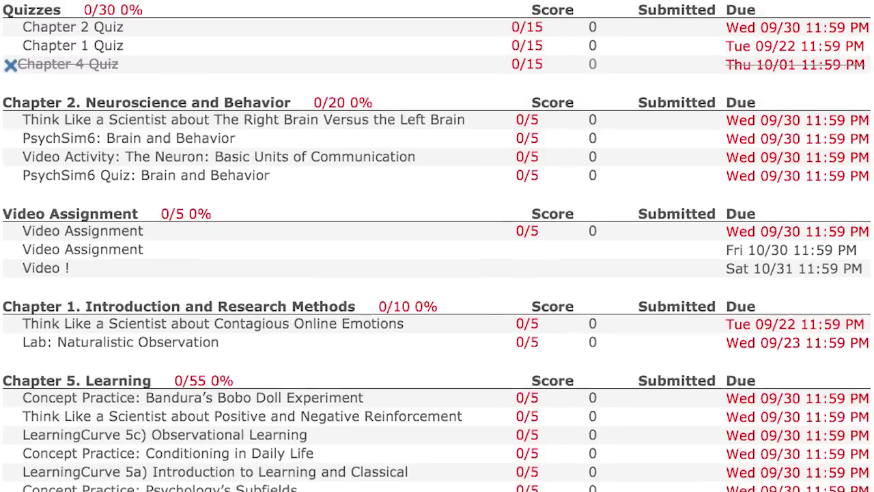
{"action": "scroll", "coordinate": [438, 273], "scroll_direction": "up", "scroll_amount": 5}
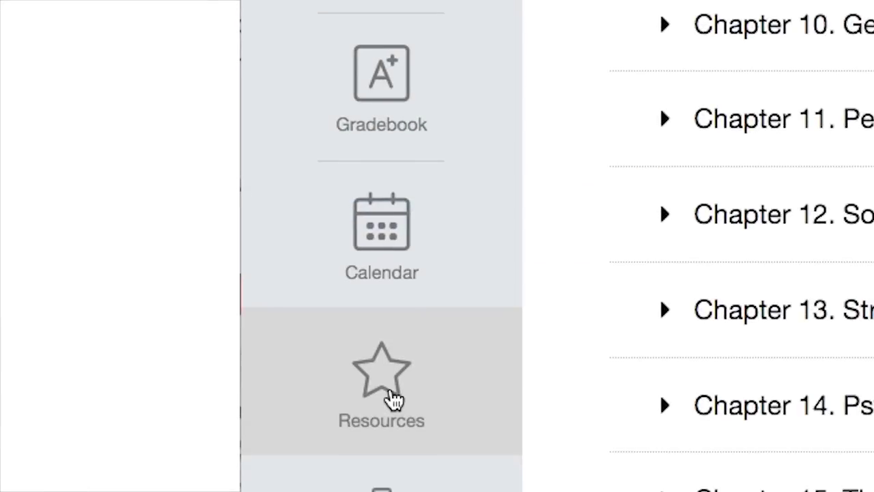
- Open the Resources panel listing student and instructor resources by type
{"action": "left_click", "coordinate": [164, 270]}
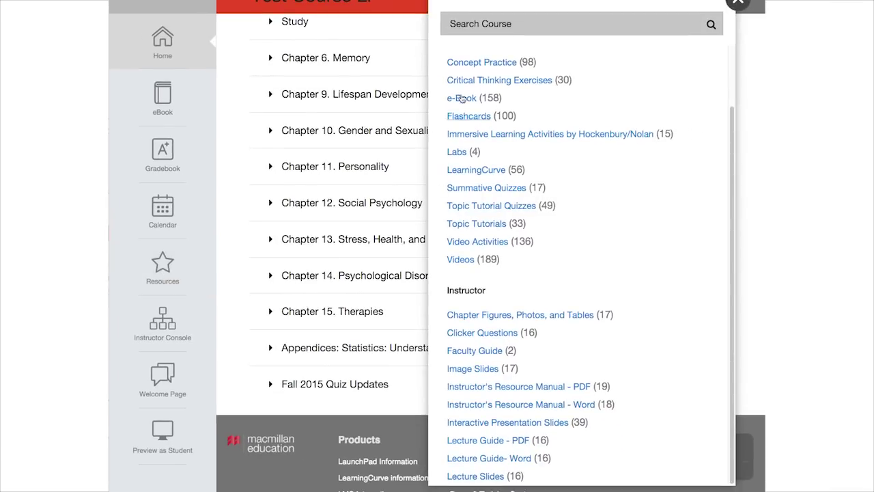